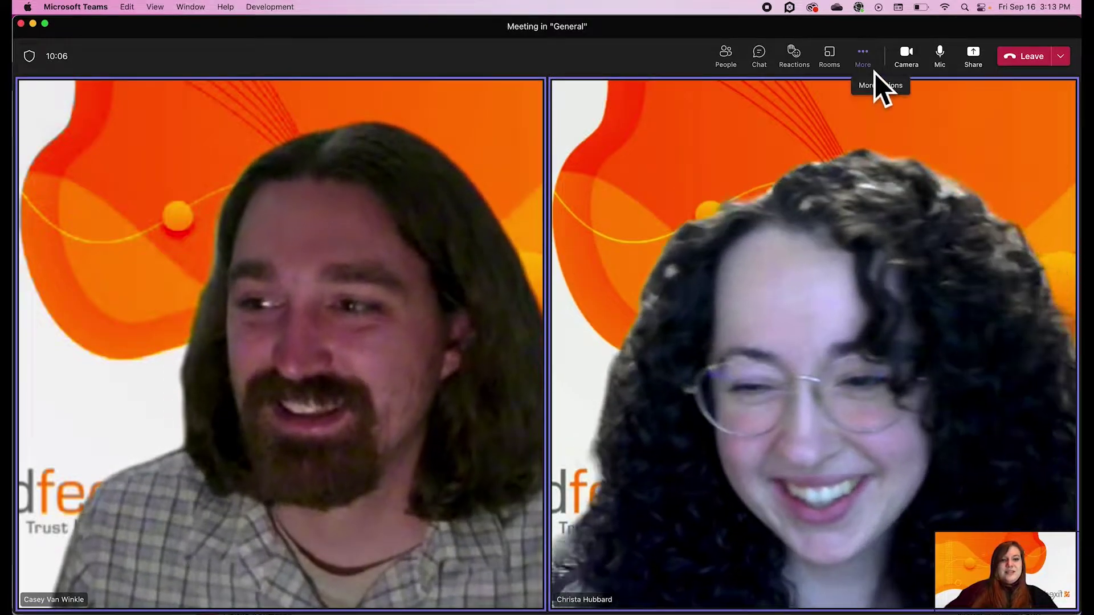
Dismiss the recording-started notice and stop the meeting recording from the More menu.
{"action": "left_click", "coordinate": [874, 73]}
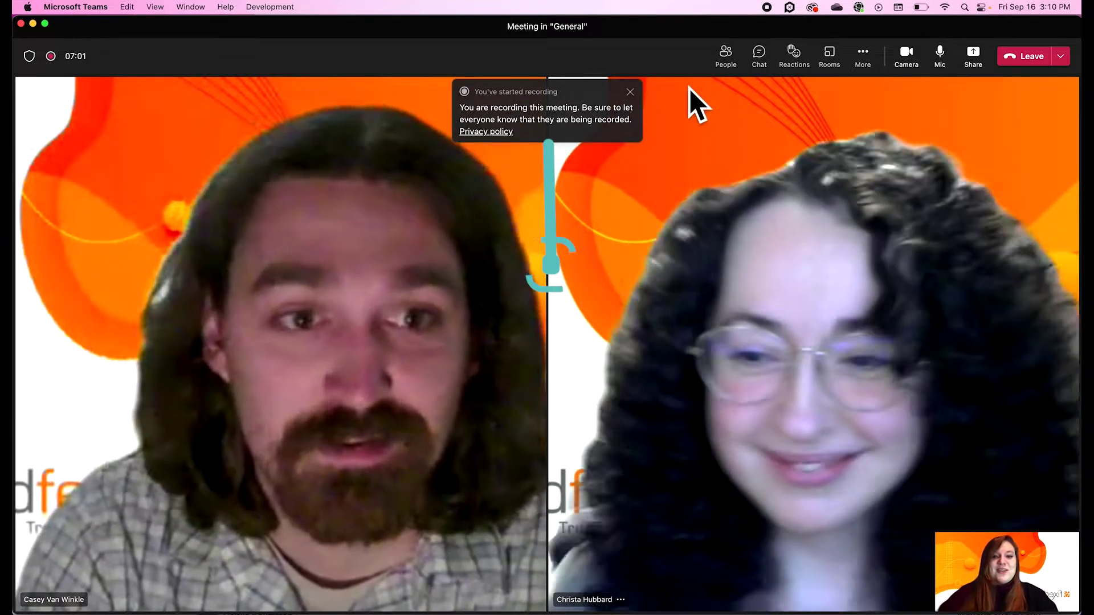
{"action": "left_click", "coordinate": [635, 97]}
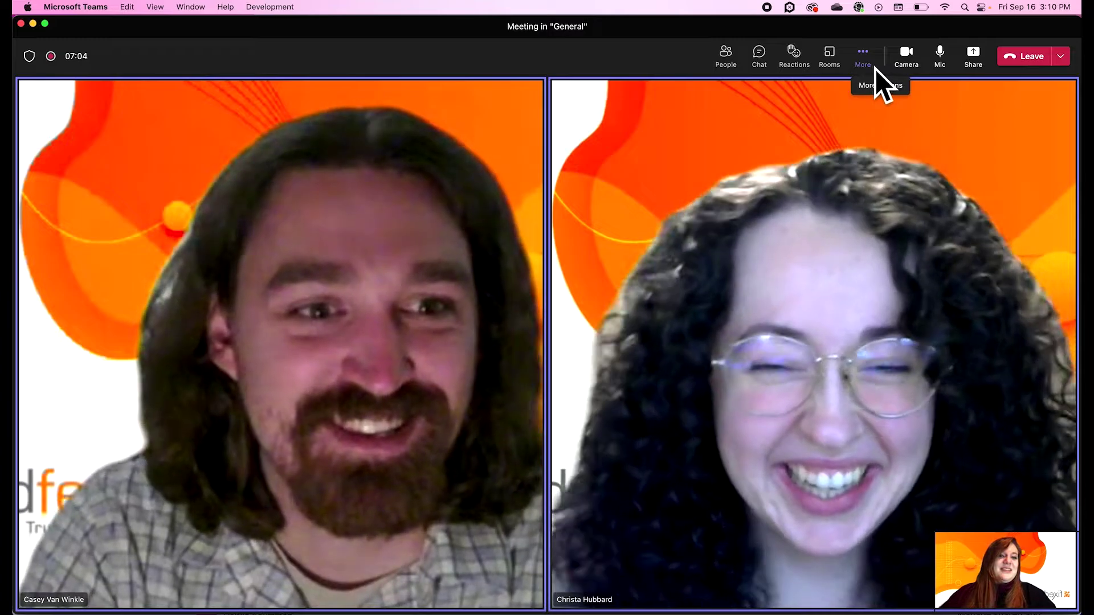
{"action": "left_click", "coordinate": [875, 69]}
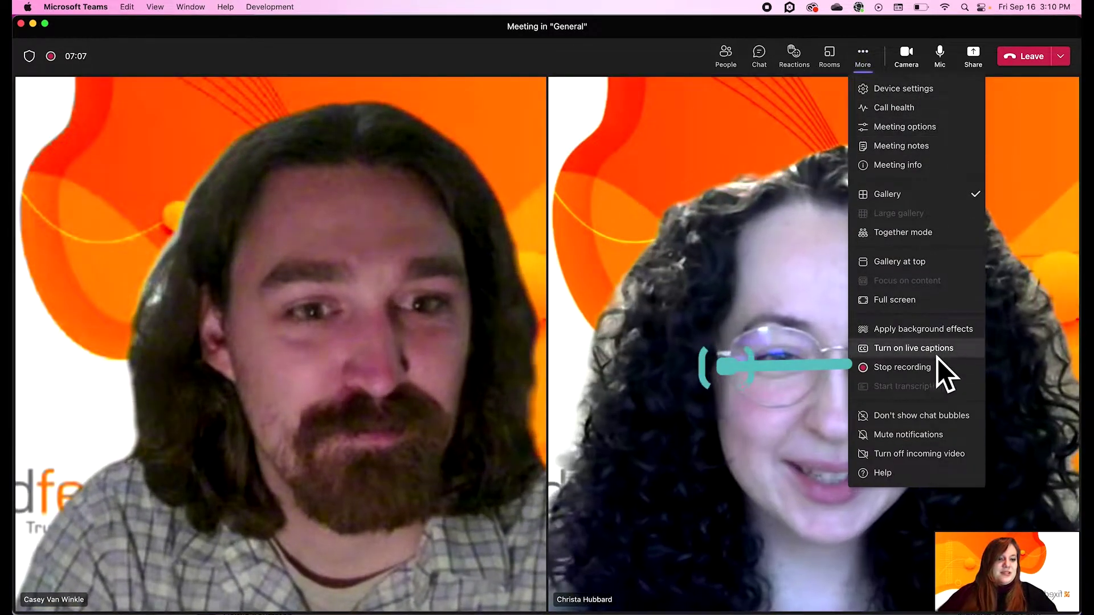
{"action": "left_click", "coordinate": [935, 371]}
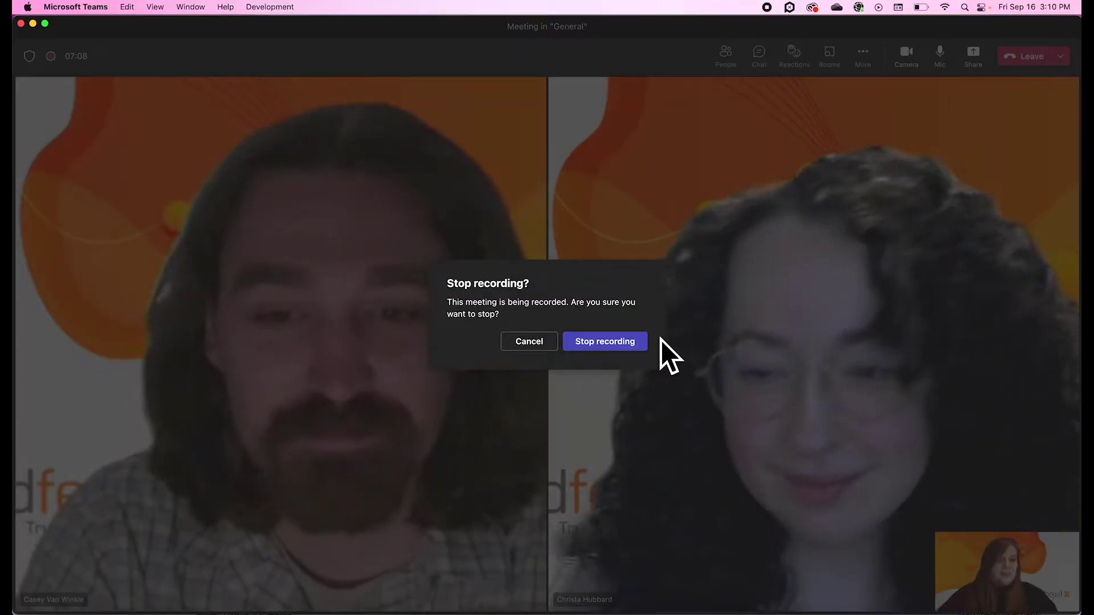
{"action": "left_click", "coordinate": [605, 341]}
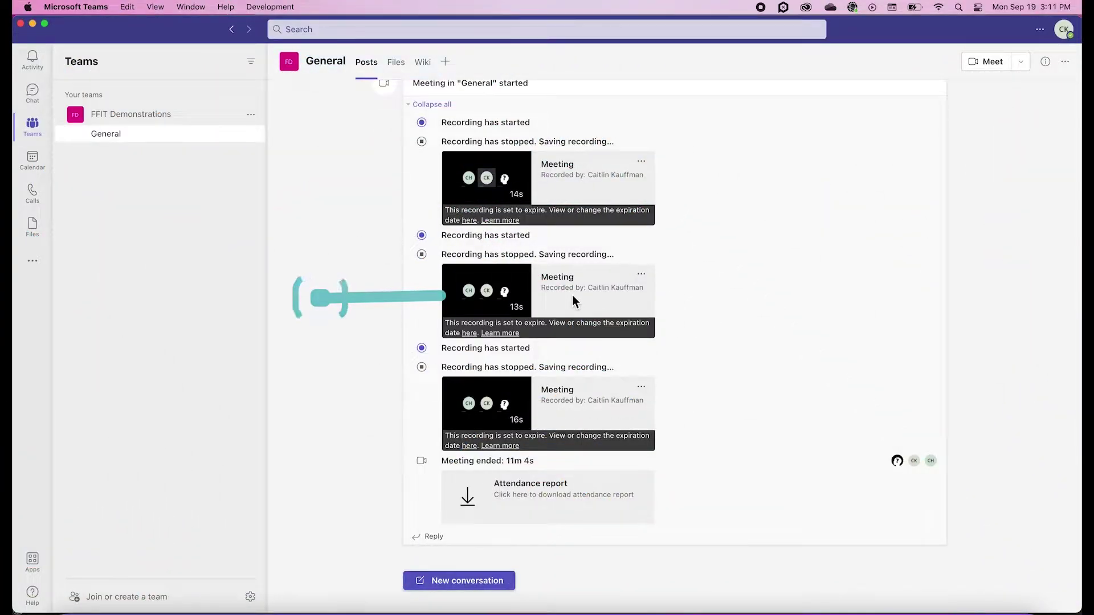
Open the 13-second meeting recording from General channel posts and play it in Stream.
{"action": "left_click", "coordinate": [547, 297]}
{"action": "left_click", "coordinate": [513, 306]}
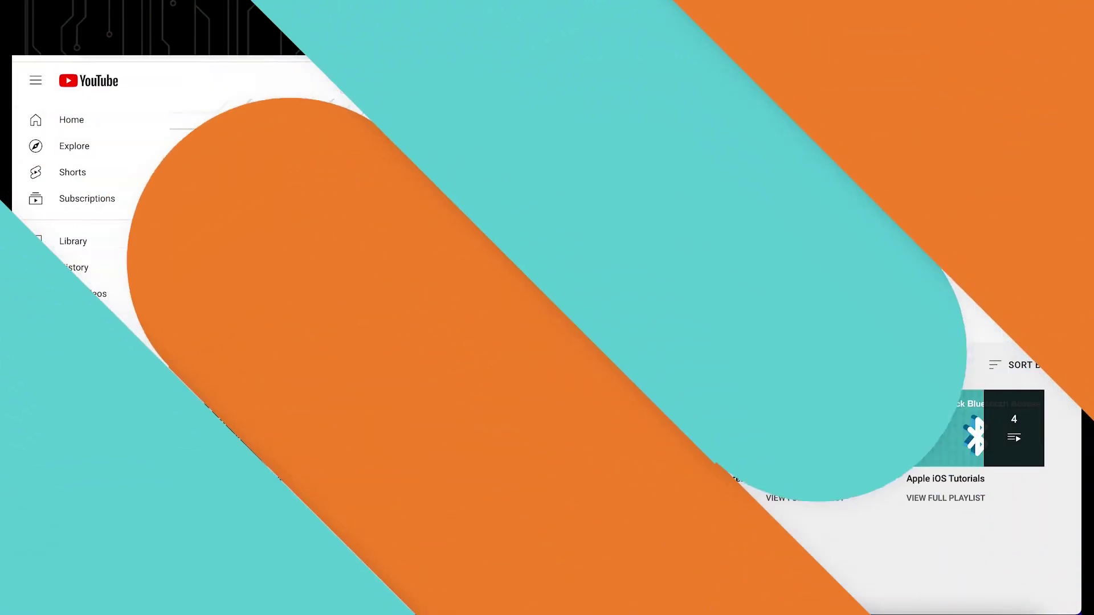
{"action": "scroll", "coordinate": [391, 177], "scroll_direction": "down", "scroll_amount": 2}
{"action": "scroll", "coordinate": [391, 179], "scroll_direction": "down", "scroll_amount": 2}
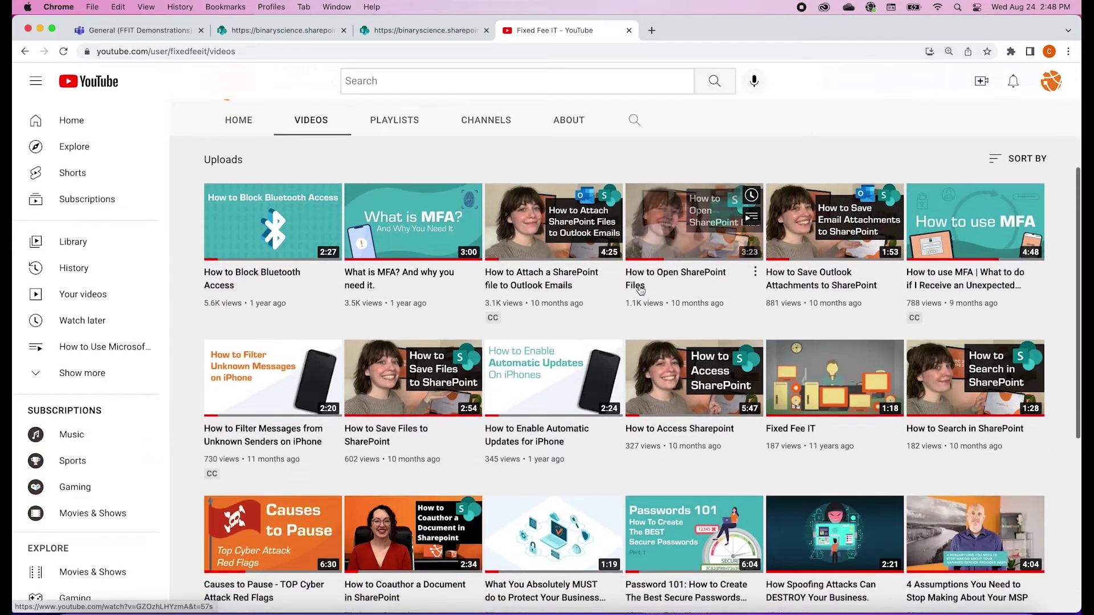
{"action": "scroll", "coordinate": [640, 291], "scroll_direction": "down", "scroll_amount": 2}
{"action": "scroll", "coordinate": [640, 291], "scroll_direction": "down", "scroll_amount": 1}
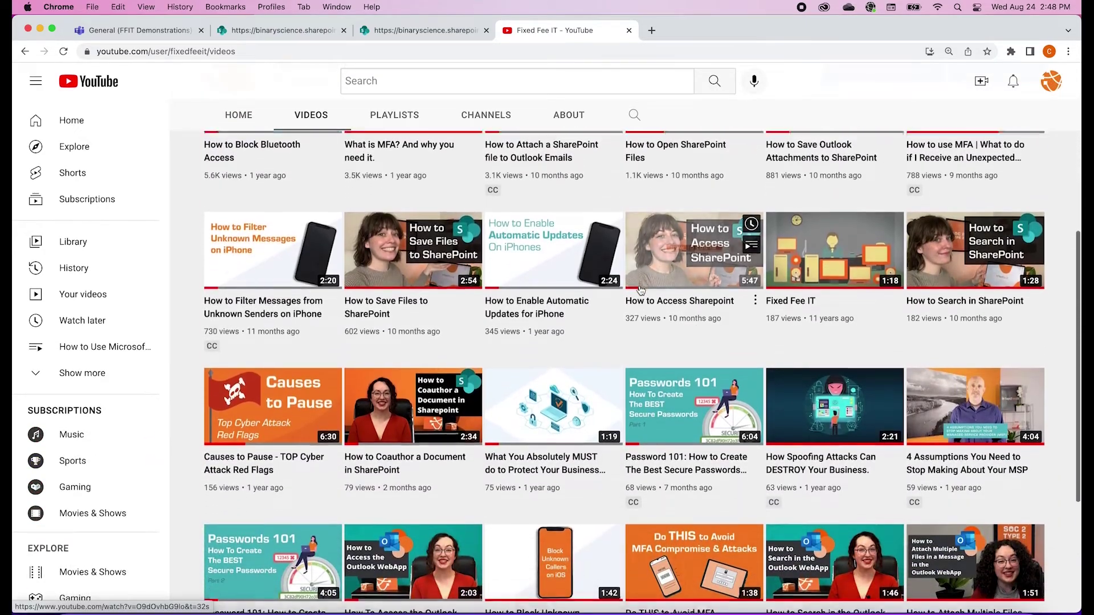
{"action": "scroll", "coordinate": [640, 292], "scroll_direction": "down", "scroll_amount": 1}
{"action": "scroll", "coordinate": [640, 290], "scroll_direction": "down", "scroll_amount": 1}
{"action": "scroll", "coordinate": [640, 291], "scroll_direction": "down", "scroll_amount": 1}
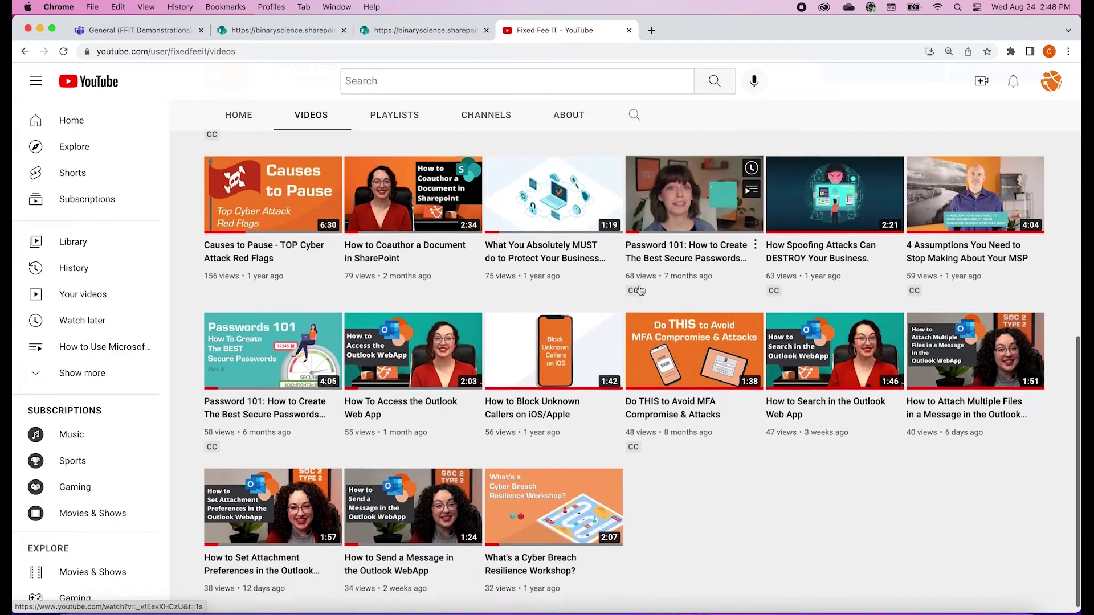
{"action": "scroll", "coordinate": [639, 291], "scroll_direction": "up", "scroll_amount": 1}
{"action": "scroll", "coordinate": [639, 291], "scroll_direction": "up", "scroll_amount": 1}
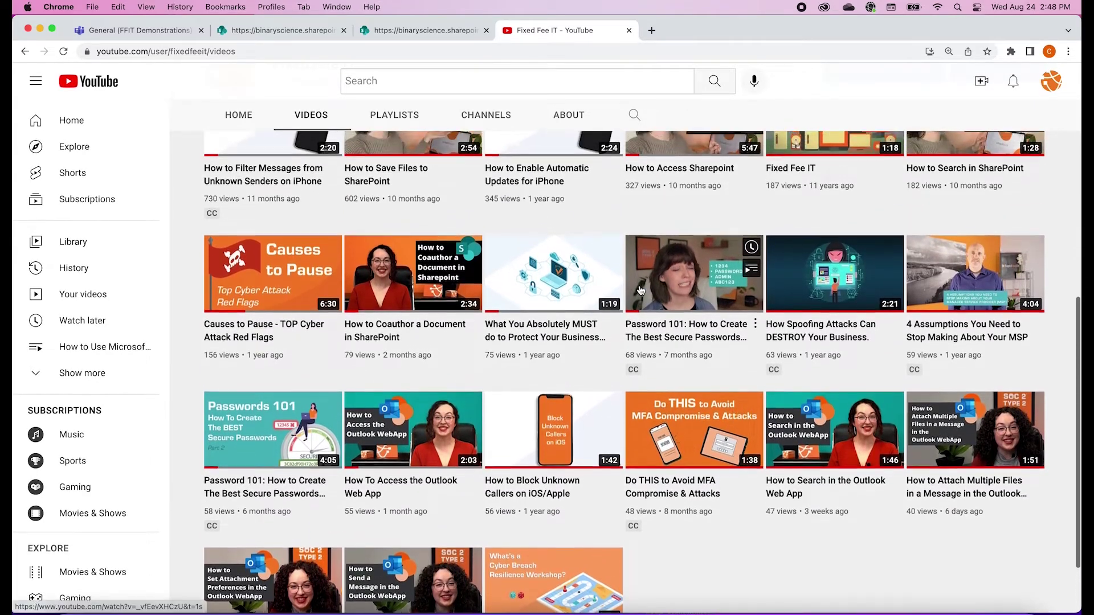
{"action": "scroll", "coordinate": [640, 291], "scroll_direction": "up", "scroll_amount": 2}
{"action": "scroll", "coordinate": [639, 291], "scroll_direction": "up", "scroll_amount": 1}
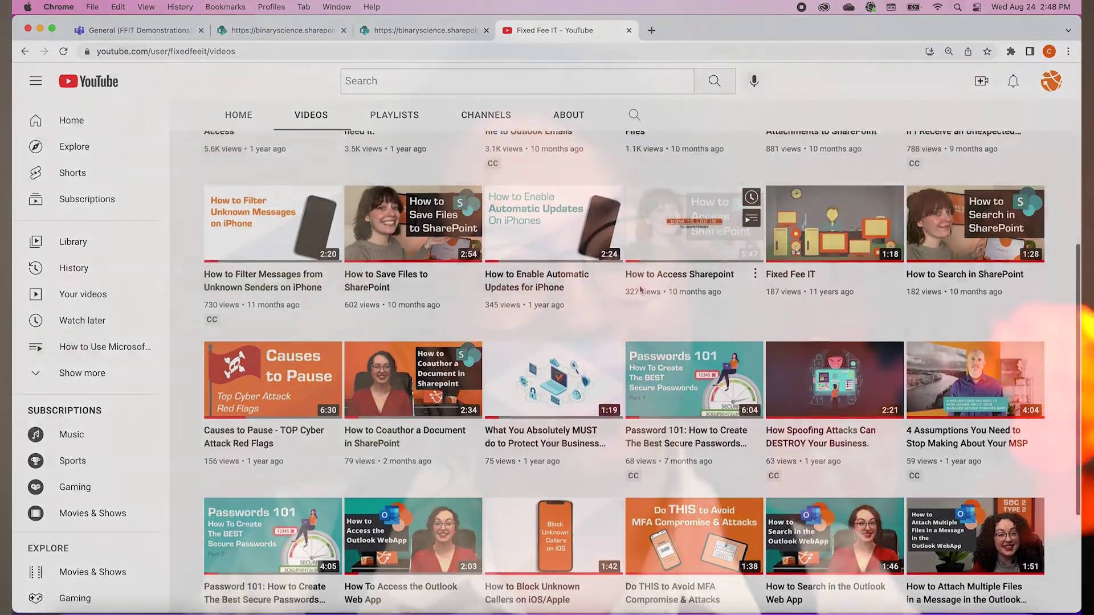